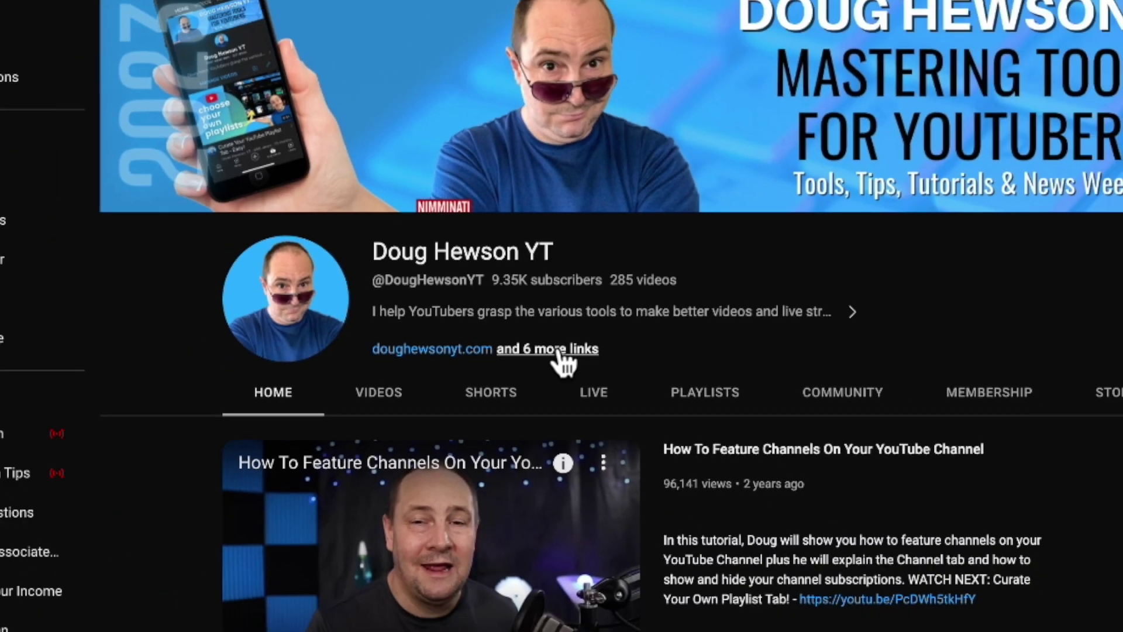
# Step: Open the channel's About tab and review its seven links, from Website through Amazon Influencer Page
pyautogui.click(611, 377)
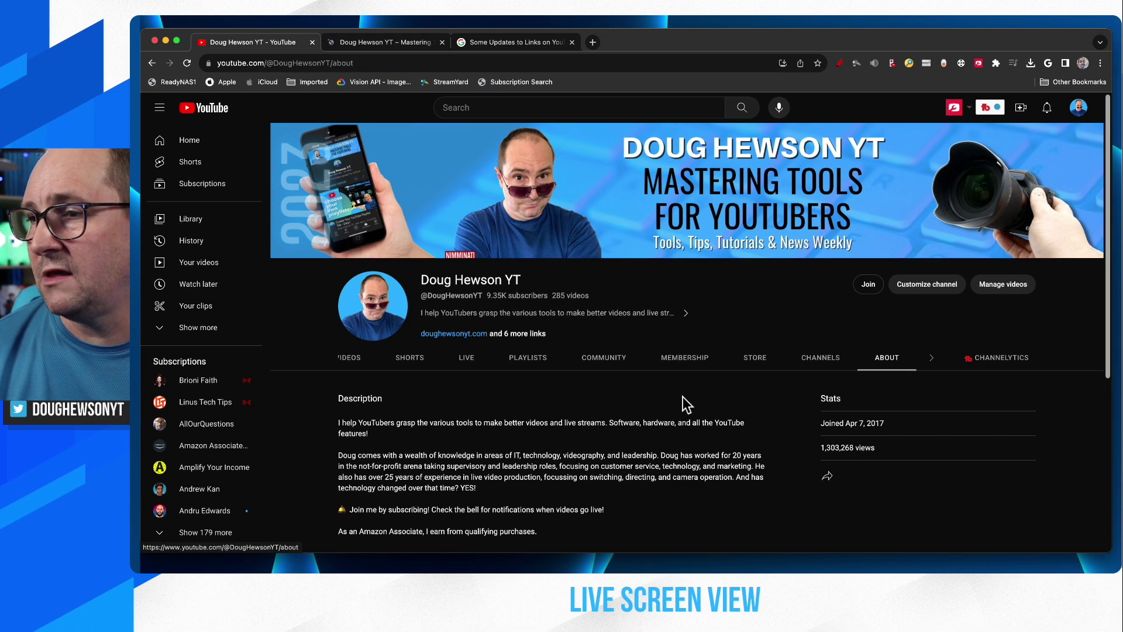
pyautogui.scroll(-3, 683, 396)
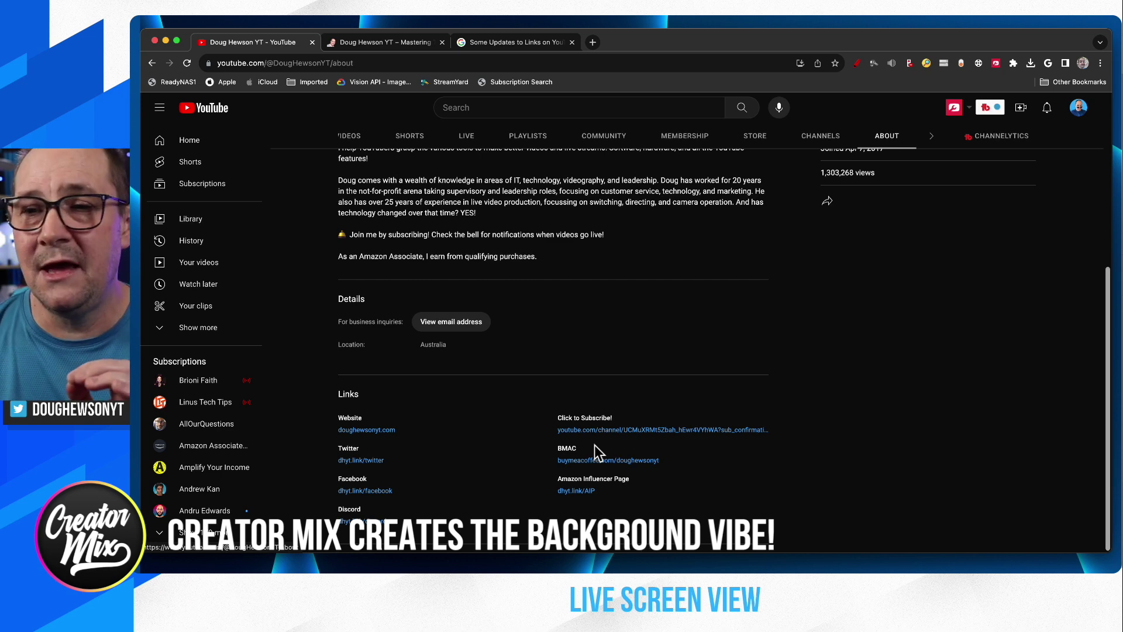
pyautogui.scroll(5, 594, 444)
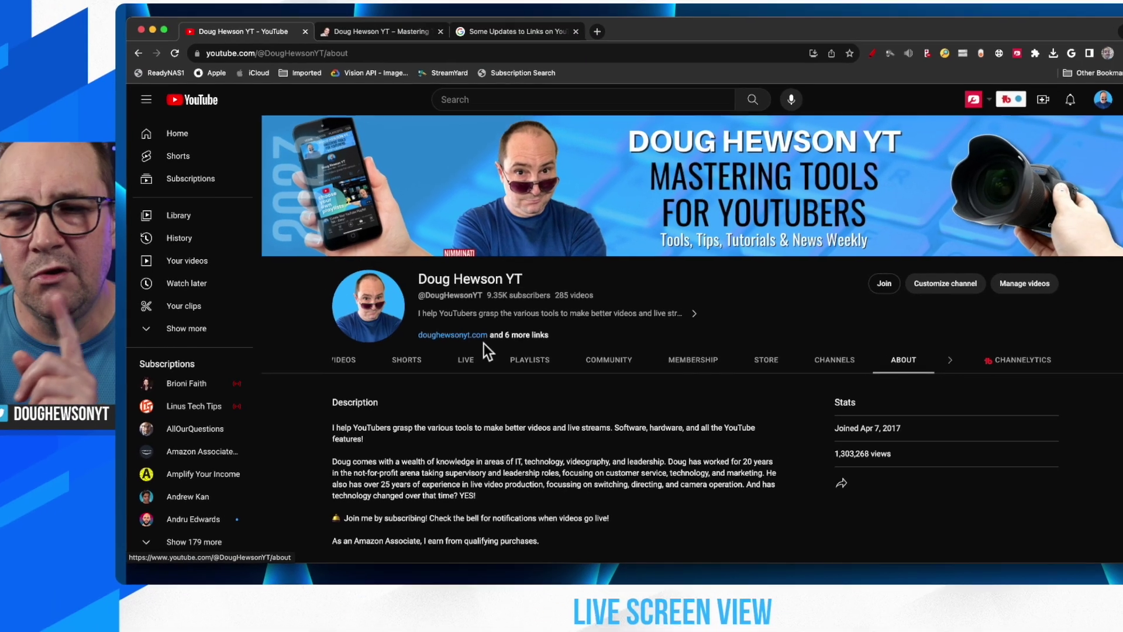
pyautogui.scroll(-2, 483, 345)
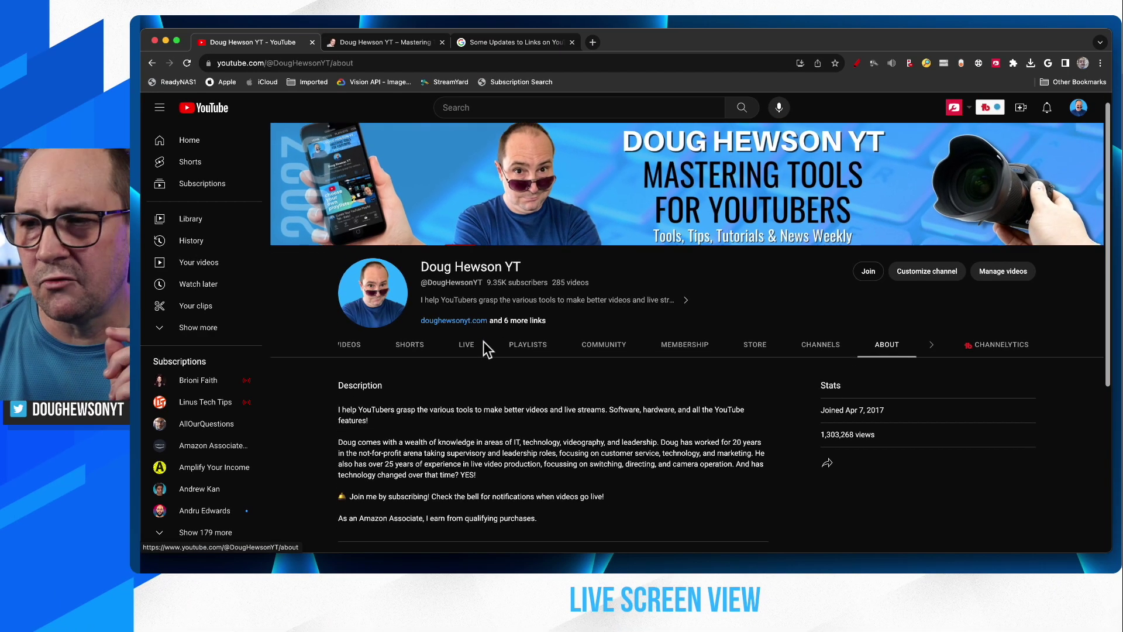
pyautogui.scroll(-2, 489, 345)
pyautogui.scroll(-3, 489, 345)
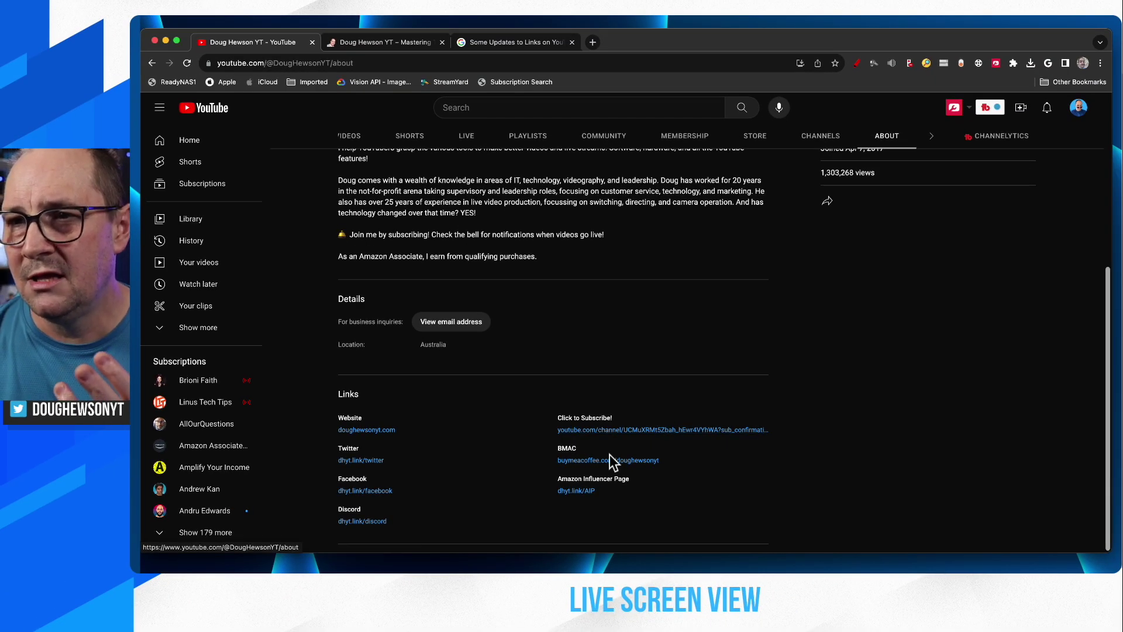
pyautogui.scroll(5, 609, 455)
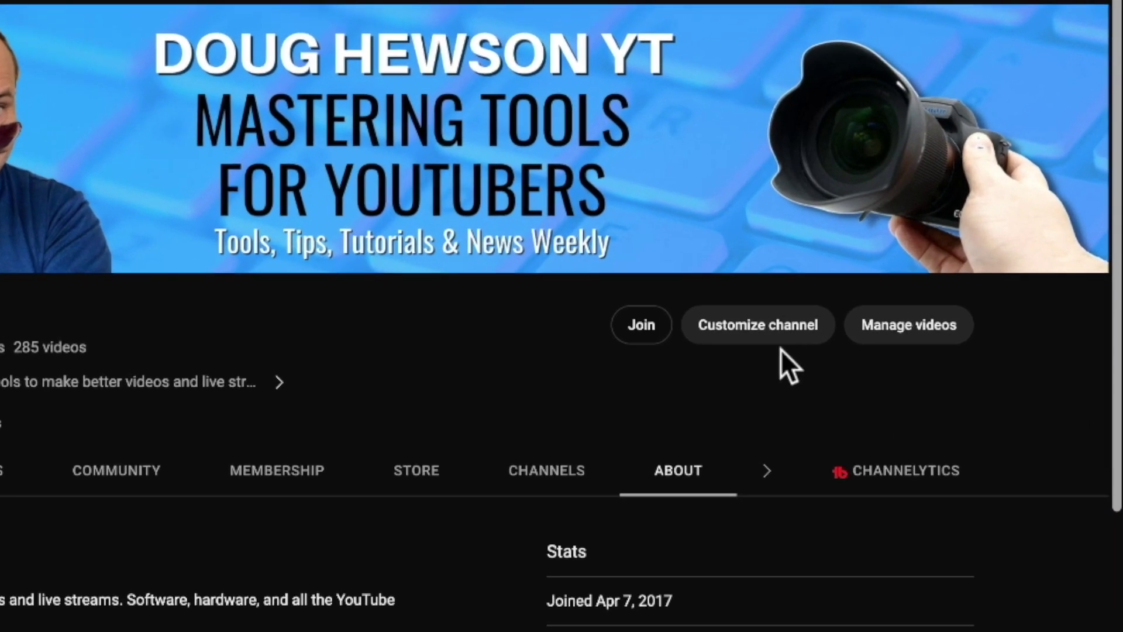
# Step: Go to Customize channel's Basic info tab and bring the seven editable title/URL link pairs into view
pyautogui.click(756, 327)
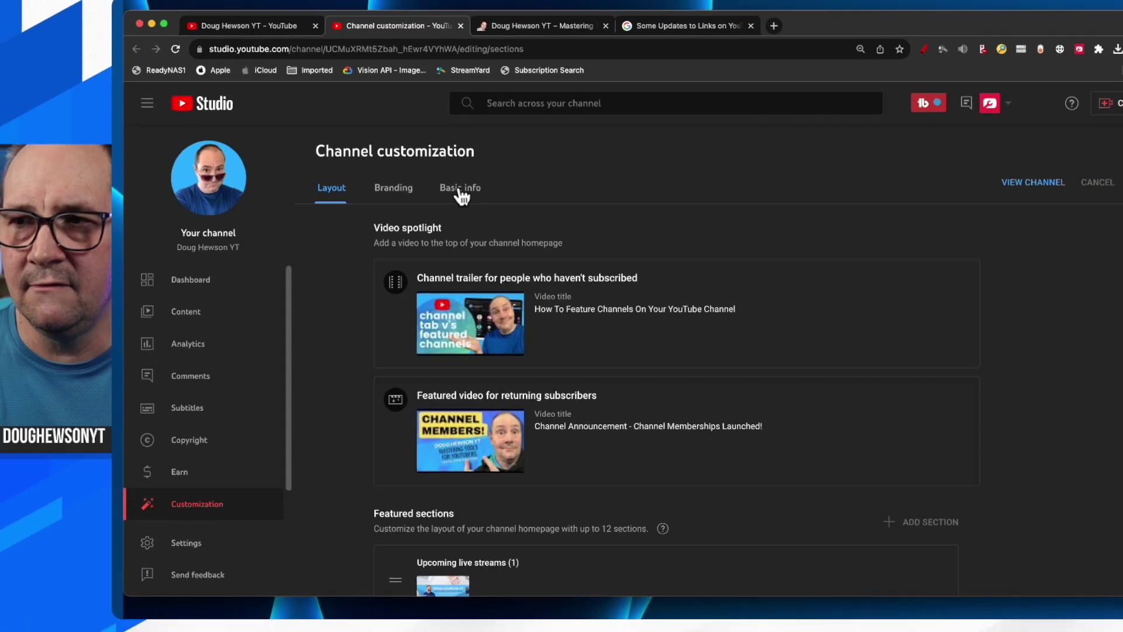
pyautogui.click(461, 191)
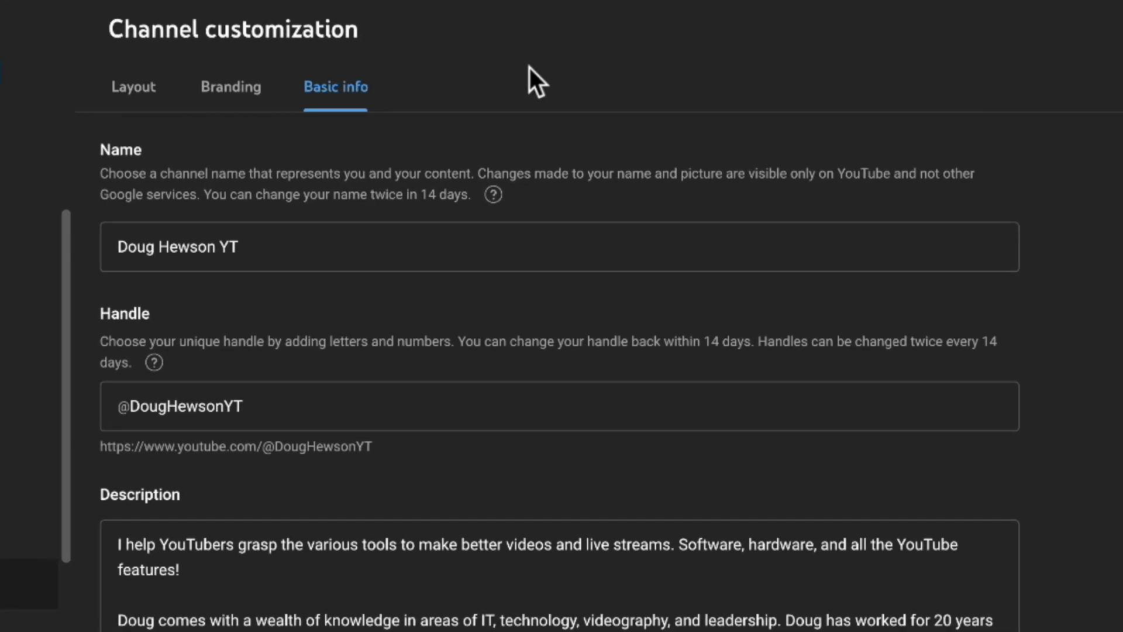
pyautogui.scroll(-3, 746, 296)
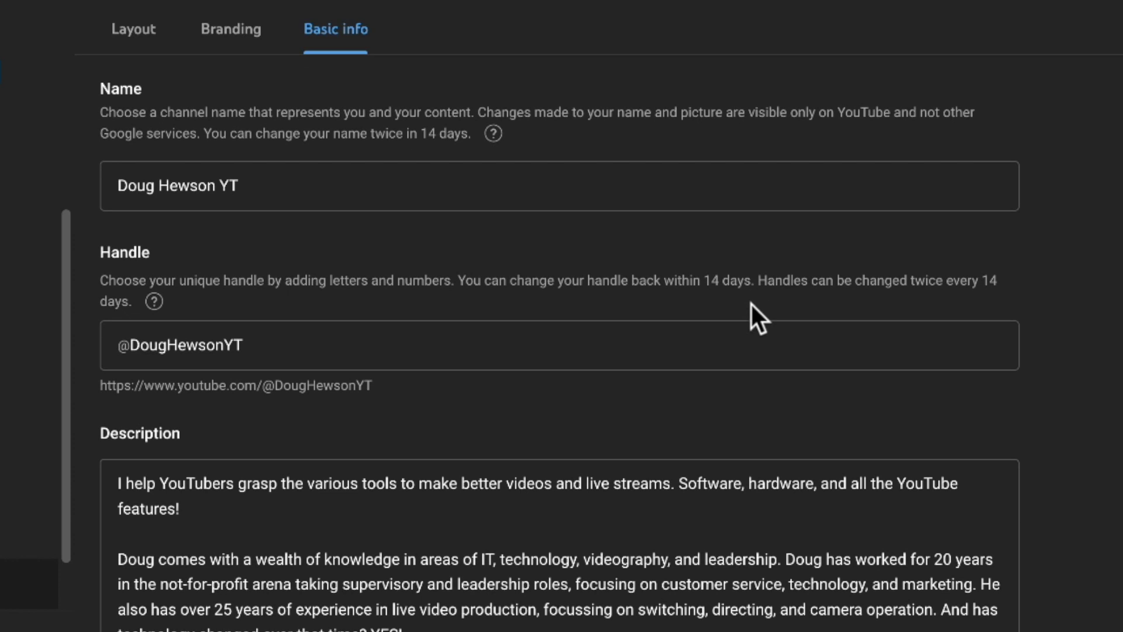
pyautogui.scroll(-7, 752, 304)
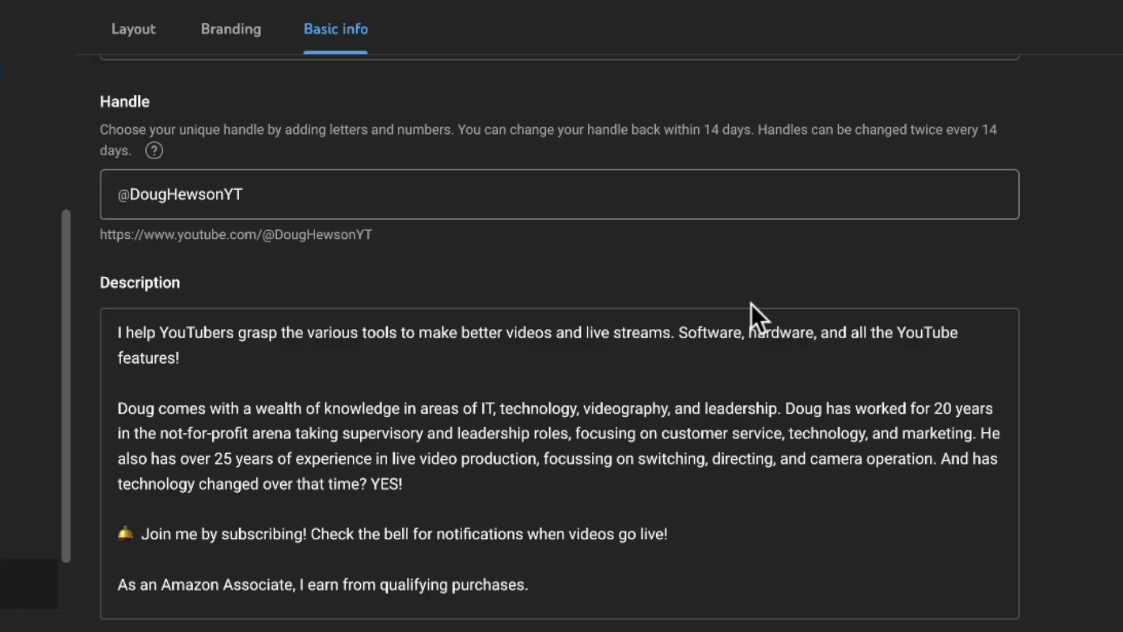
pyautogui.scroll(-3, 752, 304)
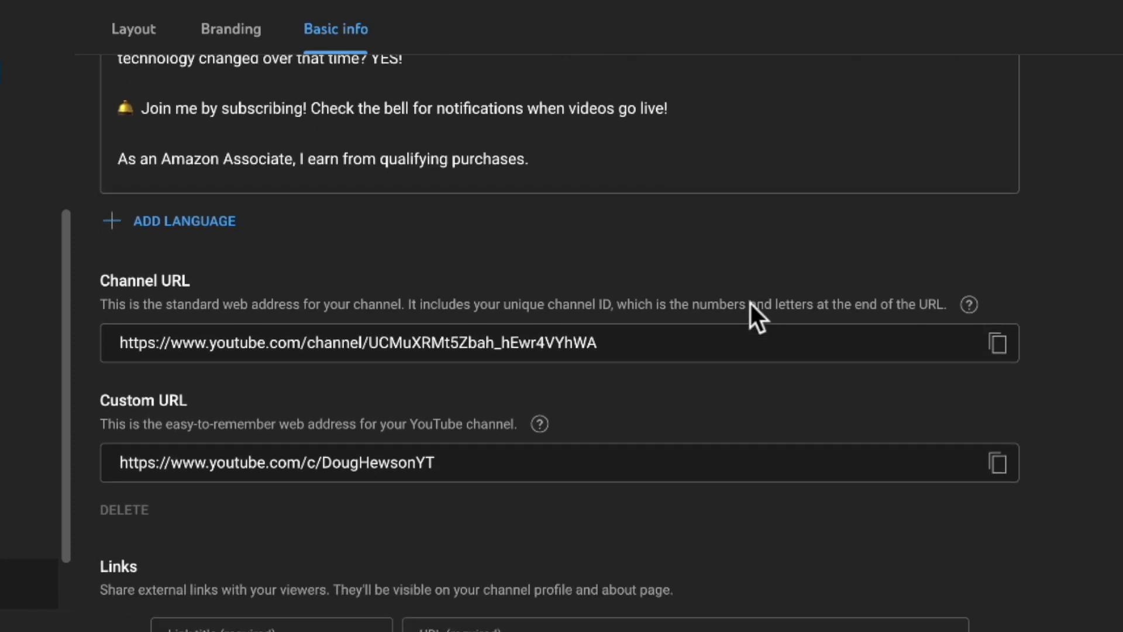
pyautogui.scroll(-2, 750, 303)
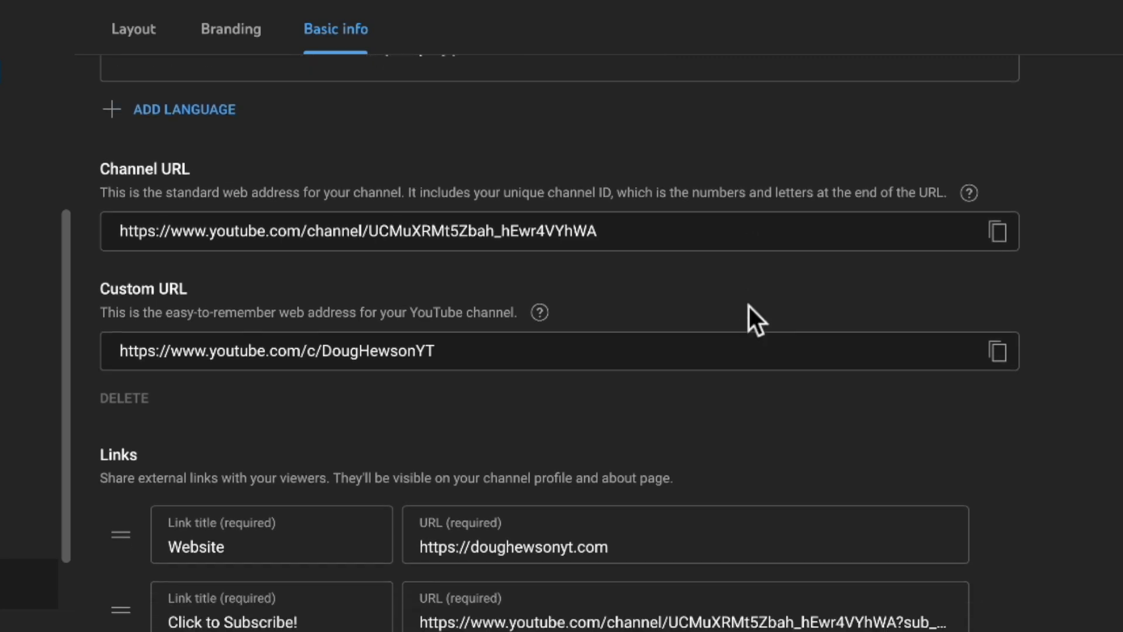
pyautogui.scroll(-2, 749, 307)
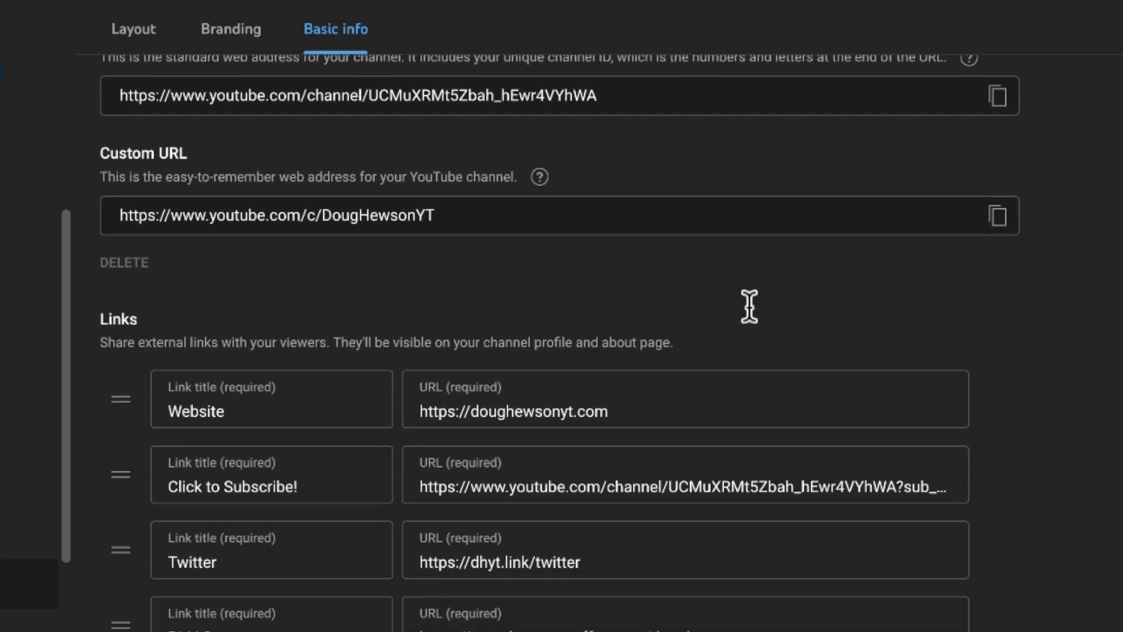
pyautogui.scroll(-2, 748, 306)
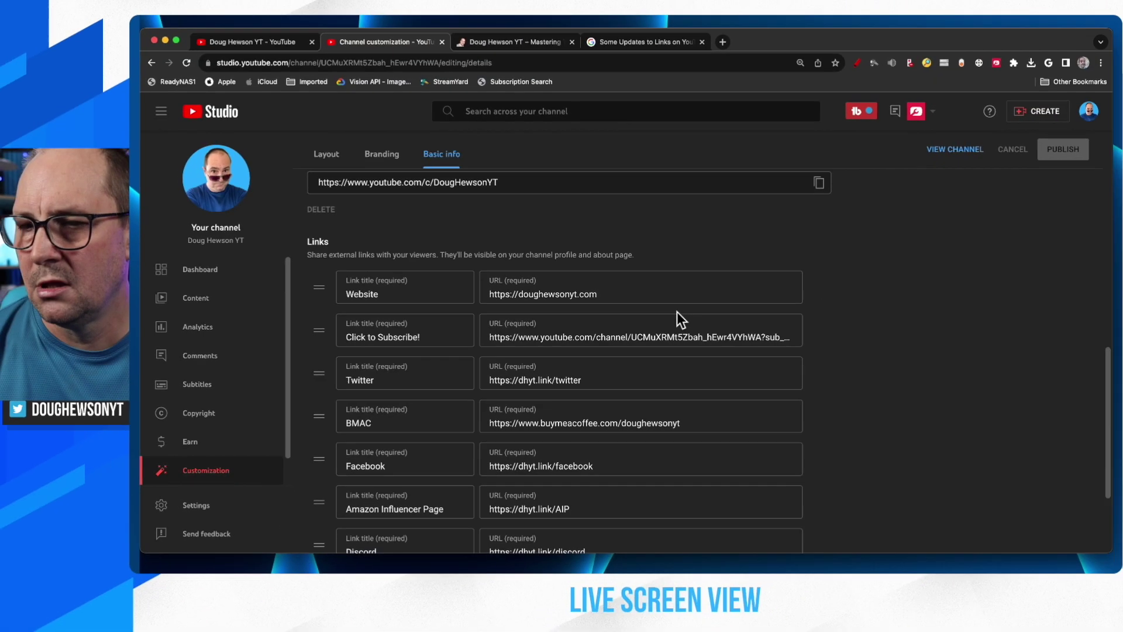
pyautogui.scroll(-1, 676, 311)
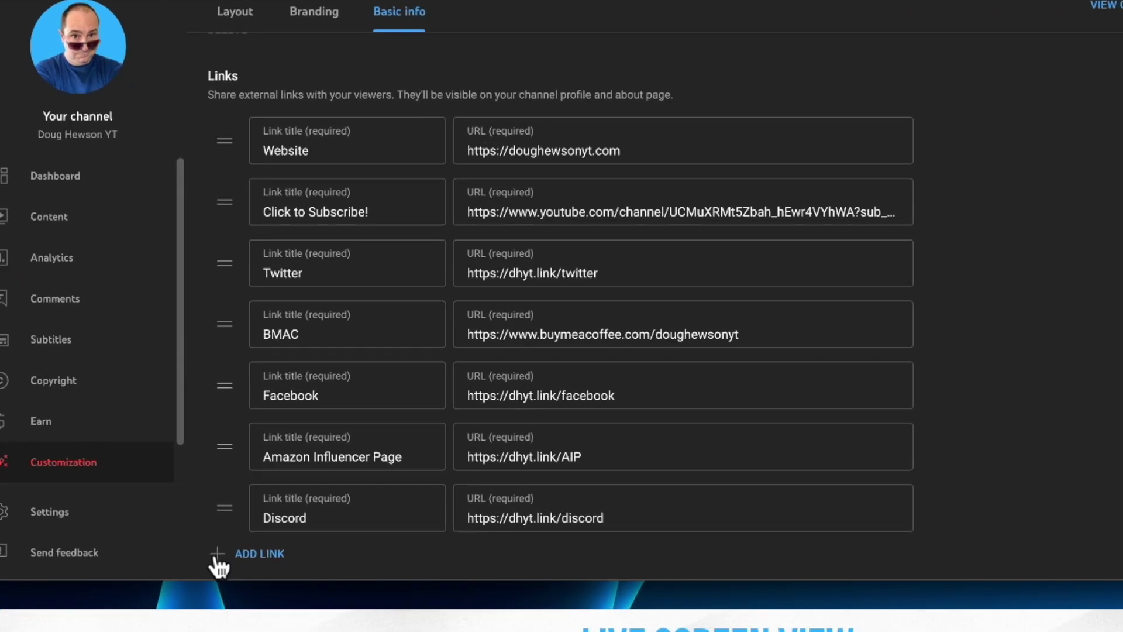
# Step: Add an eighth link titled 'Instagram' with the channel's Instagram profile URL
pyautogui.click(141, 574)
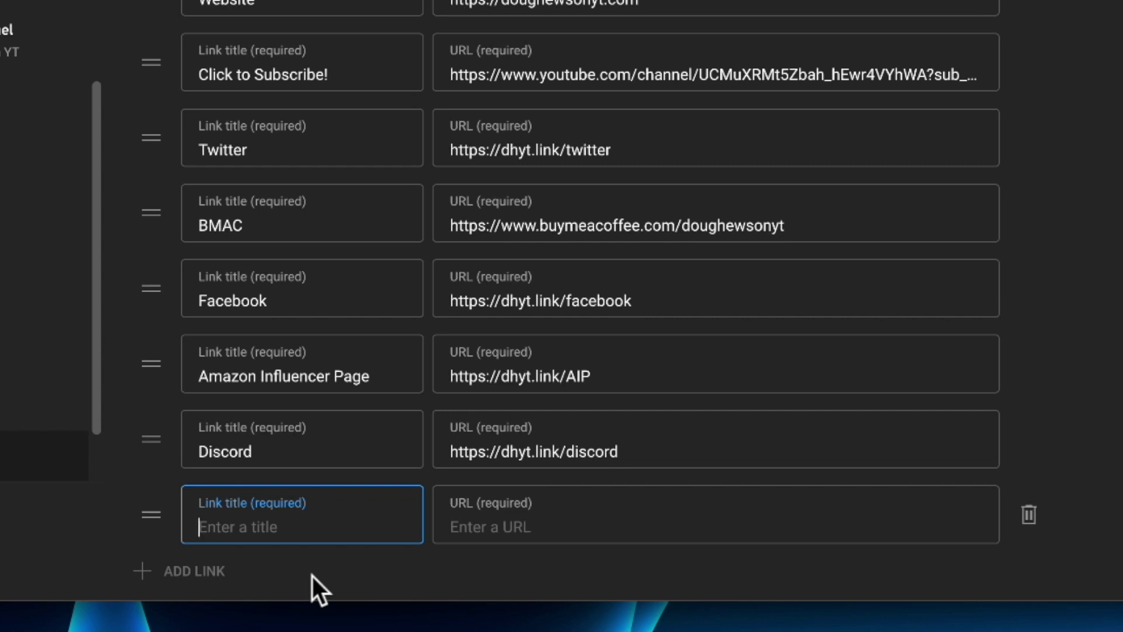
pyautogui.write('Instagra')
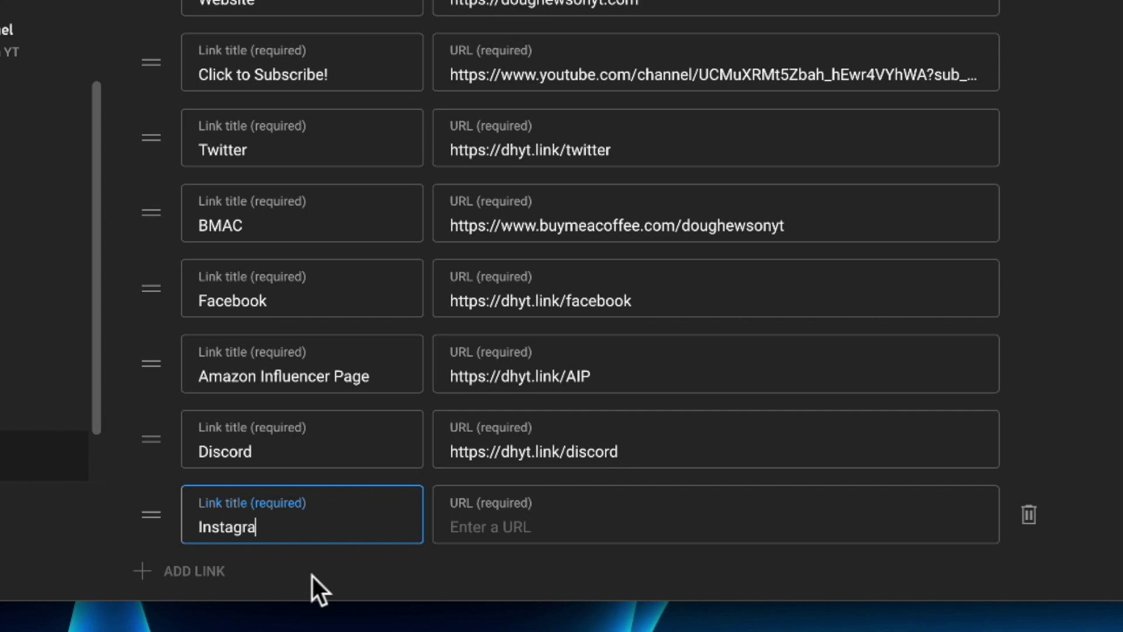
pyautogui.write('m')
pyautogui.click(500, 533)
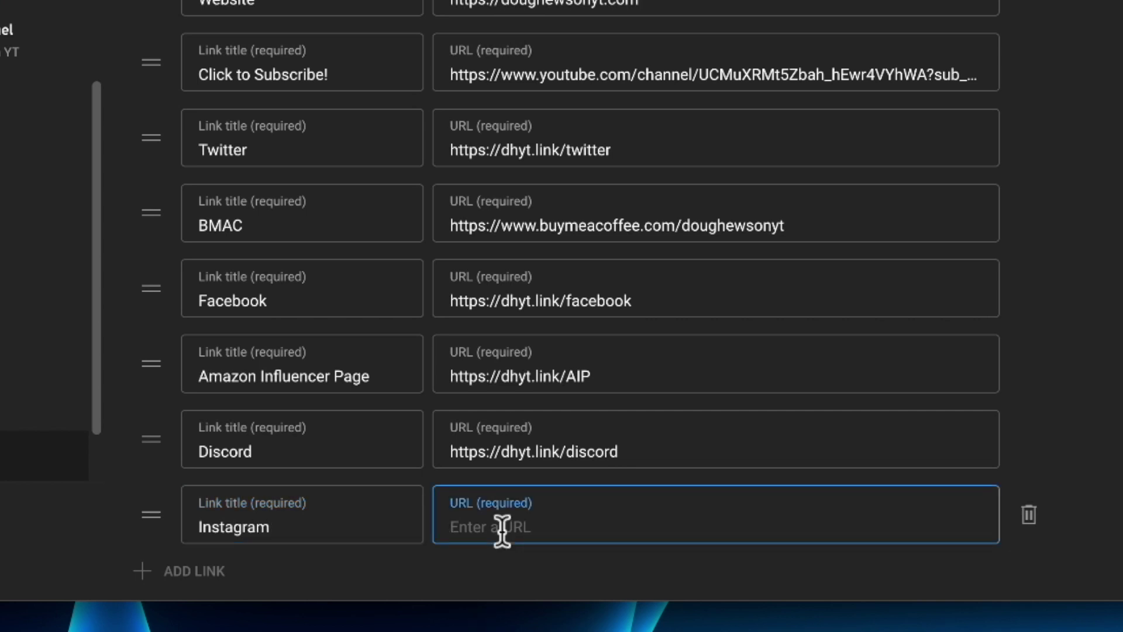
pyautogui.write('https://instagram.com/doughewsonyt')
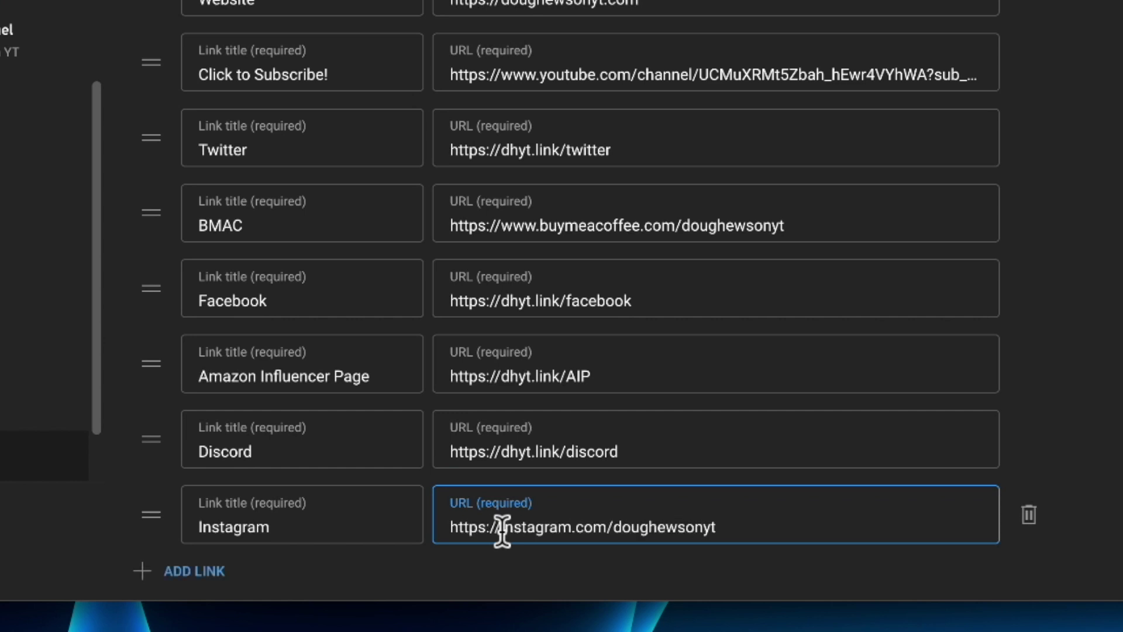
pyautogui.click(512, 579)
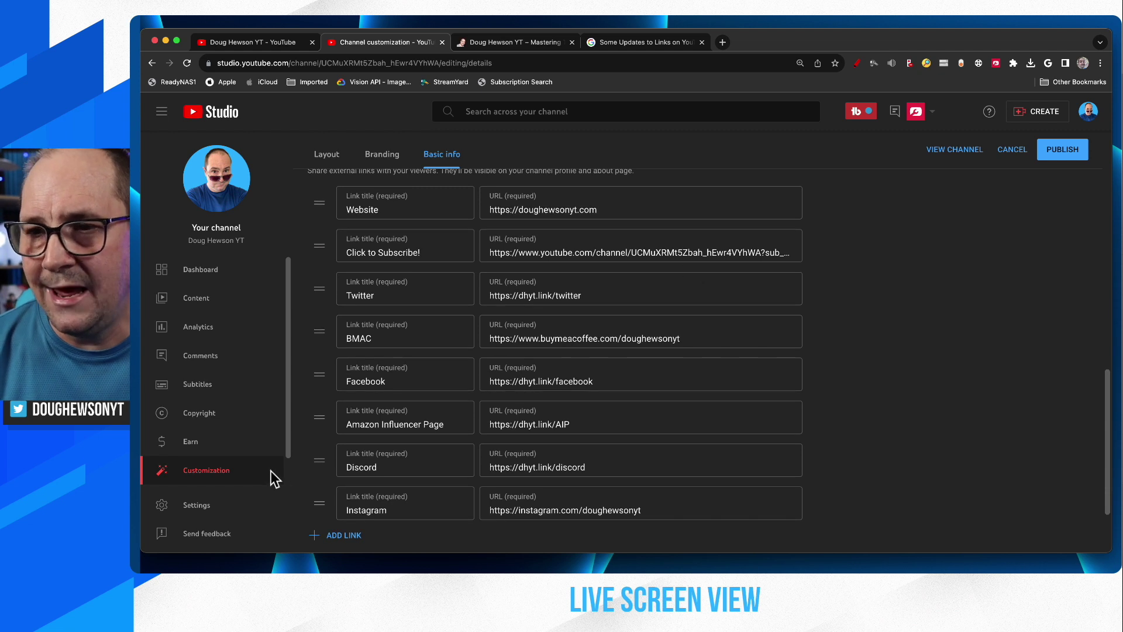
# Step: Reorder the links to Website, Discord, Amazon Influencer Page first, then publish and open the channel
pyautogui.moveTo(314, 417); pyautogui.dragTo(316, 372)
pyautogui.moveTo(321, 420); pyautogui.dragTo(369, 467)
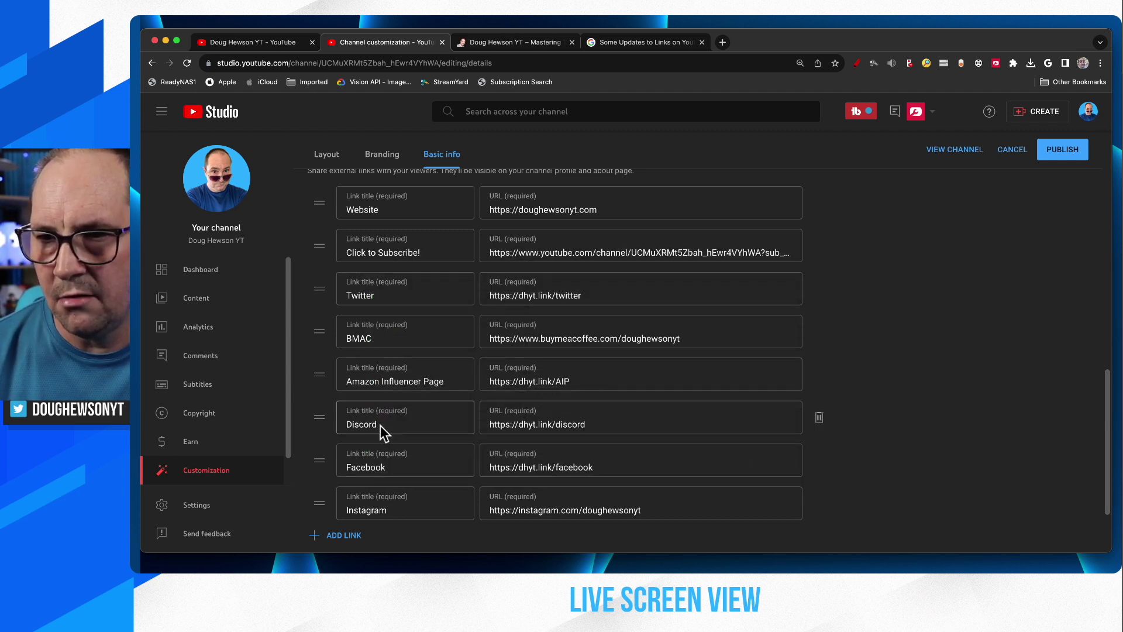
pyautogui.moveTo(319, 416); pyautogui.dragTo(332, 227)
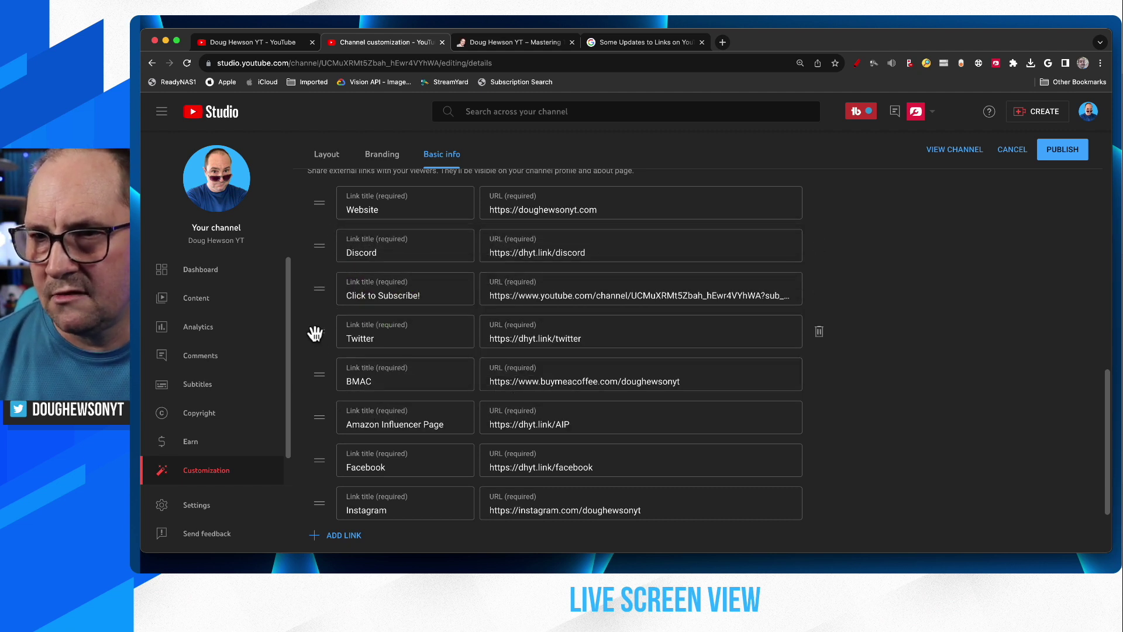
pyautogui.moveTo(319, 431); pyautogui.dragTo(319, 292)
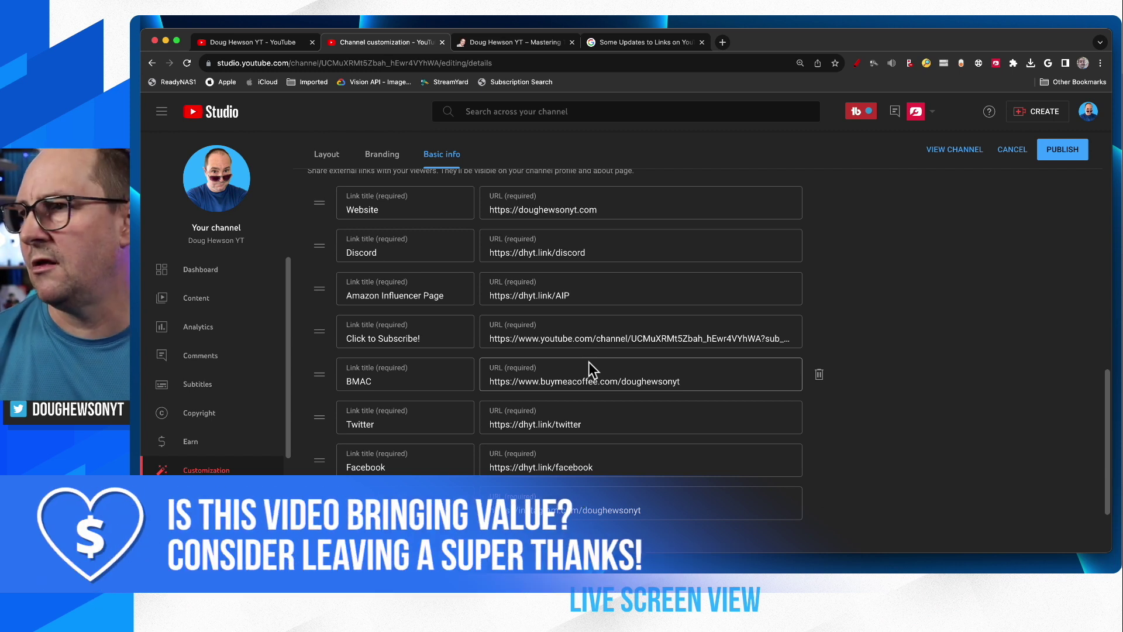
pyautogui.click(1058, 150)
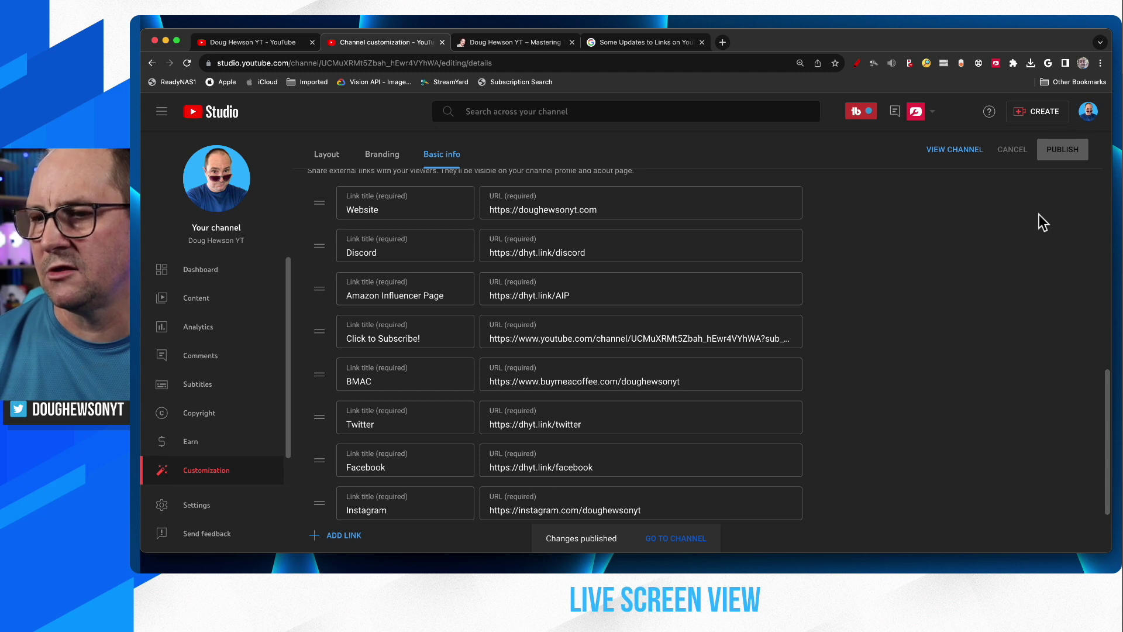
pyautogui.click(673, 538)
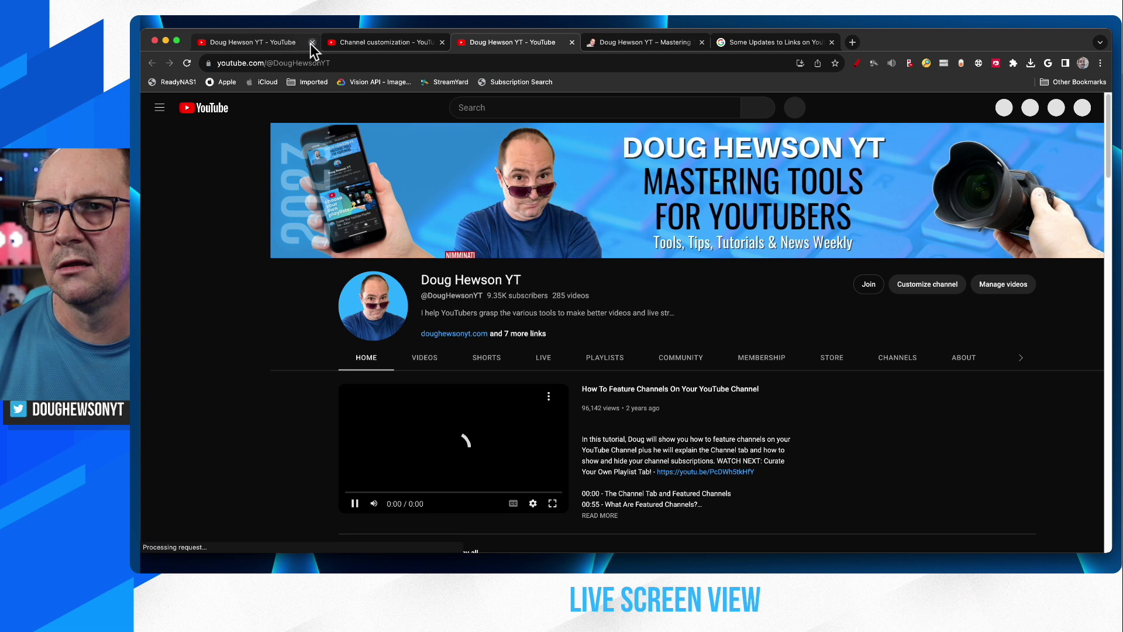
# Step: Close the old channel tab and the channel customization tab
pyautogui.click(312, 43)
pyautogui.click(312, 42)
pyautogui.click(527, 334)
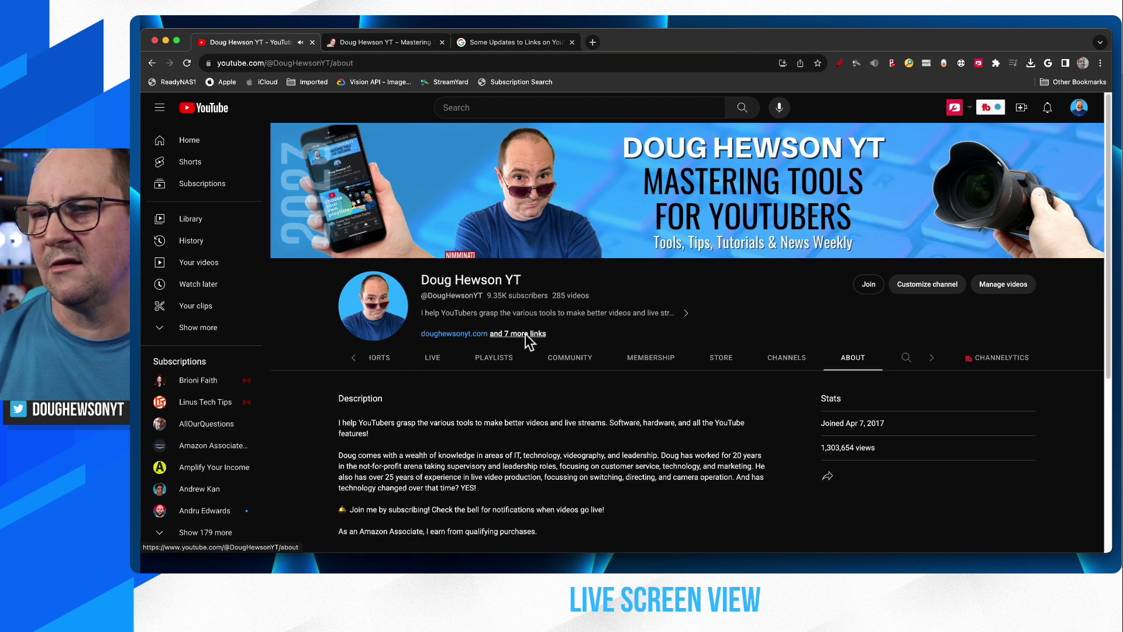
# Step: Check the published links including Instagram on the About page, then open the reordered Links list in the mobile app
pyautogui.scroll(-3, 528, 342)
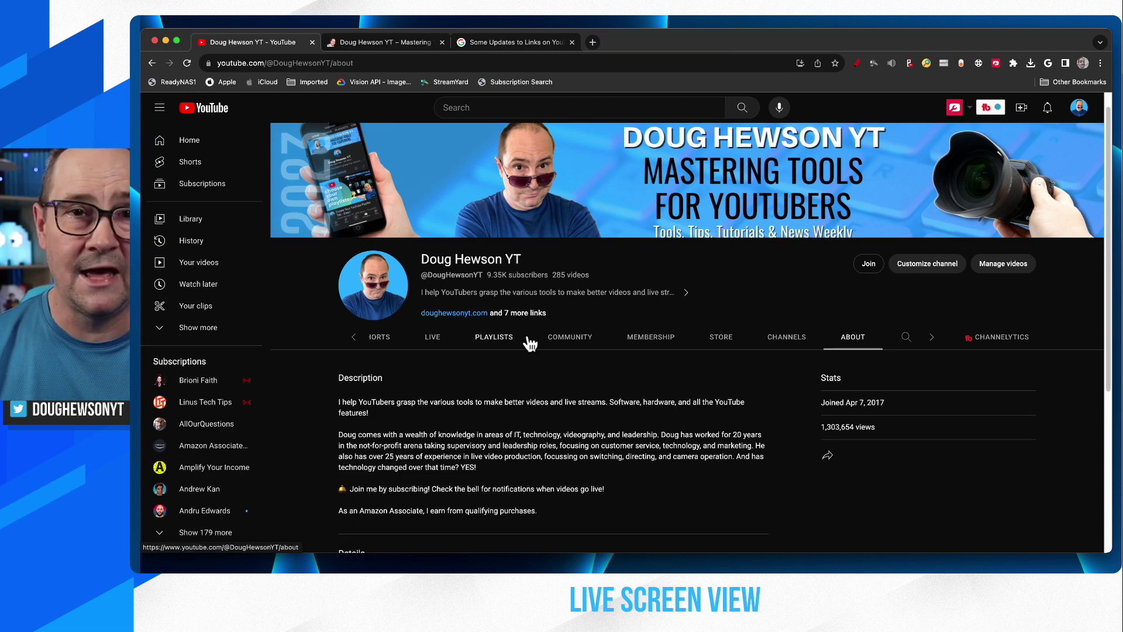
pyautogui.scroll(-4, 527, 338)
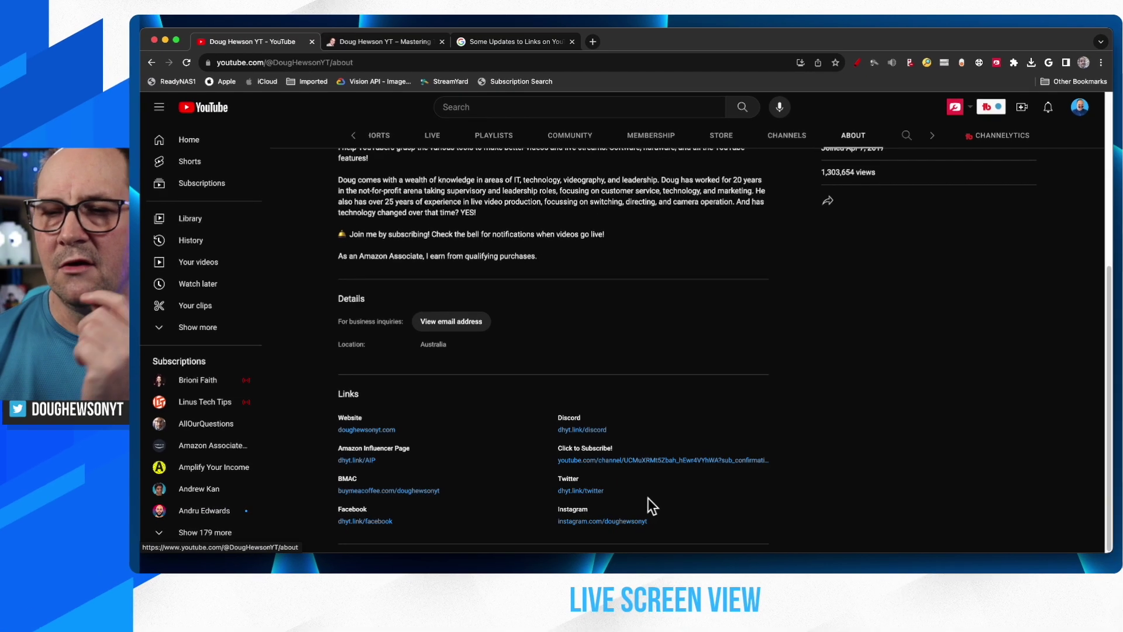
pyautogui.scroll(5, 648, 498)
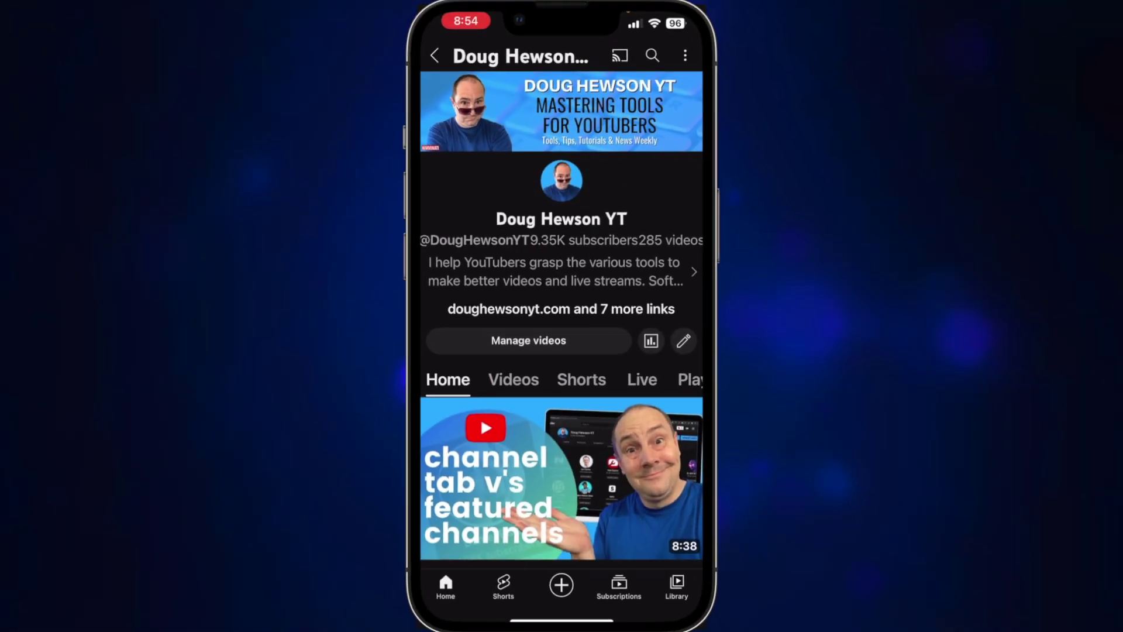
pyautogui.click(561, 308)
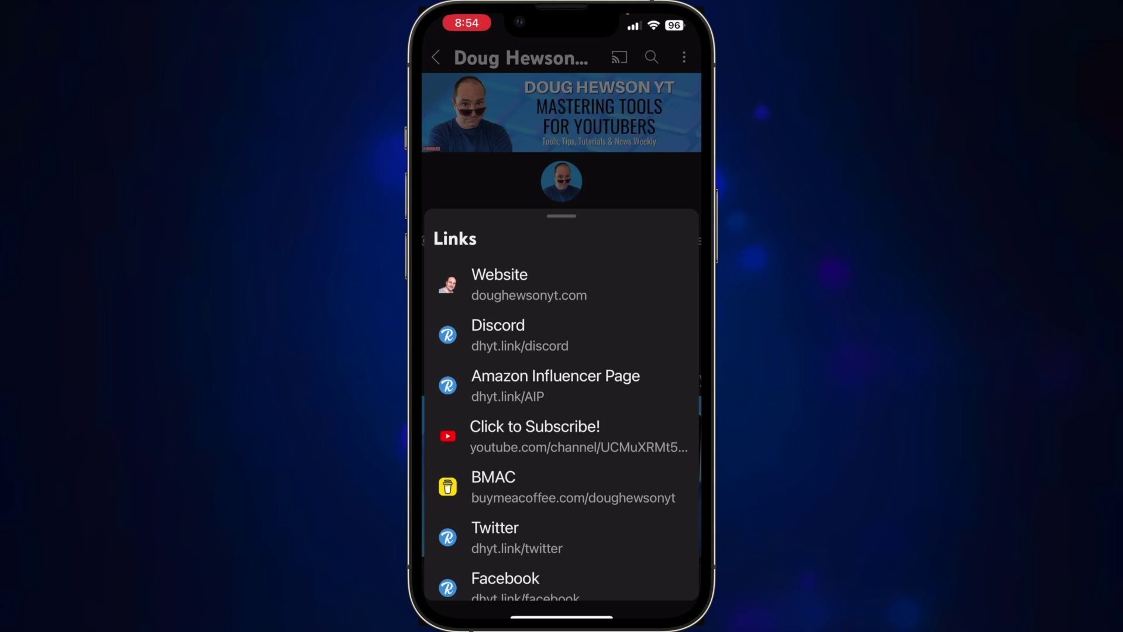